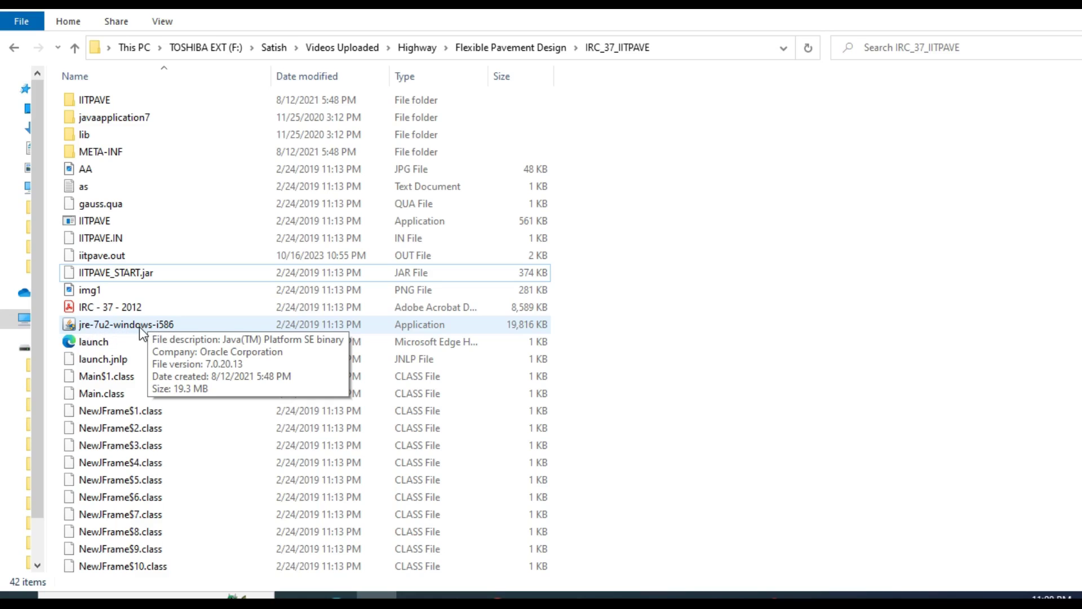
# Launch IITPAVE_START.jar and start a new pavement section design.
pyautogui.doubleClick(103, 276)
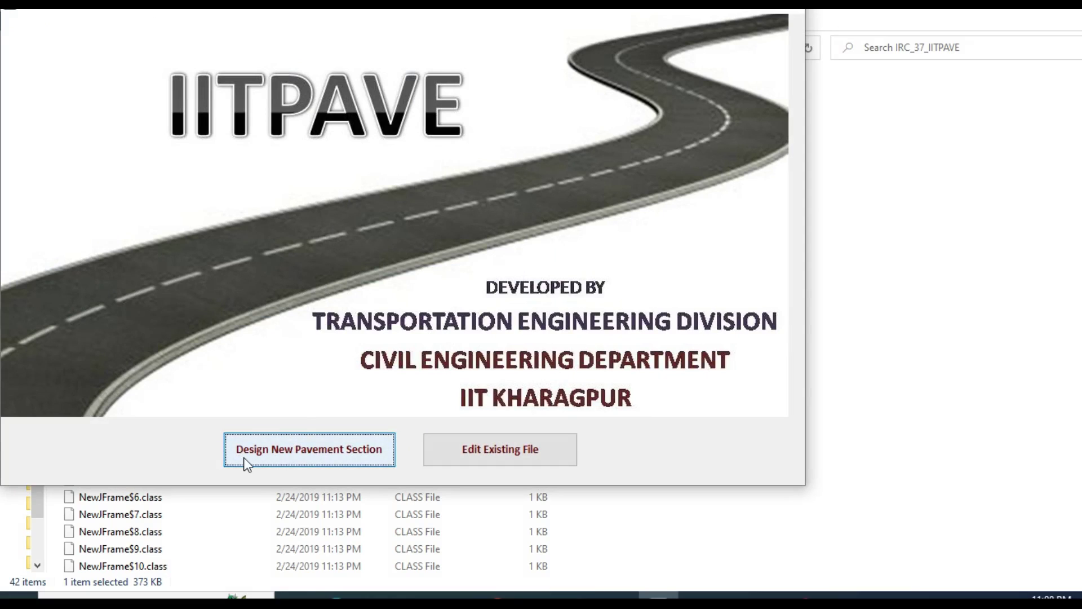
pyautogui.click(309, 455)
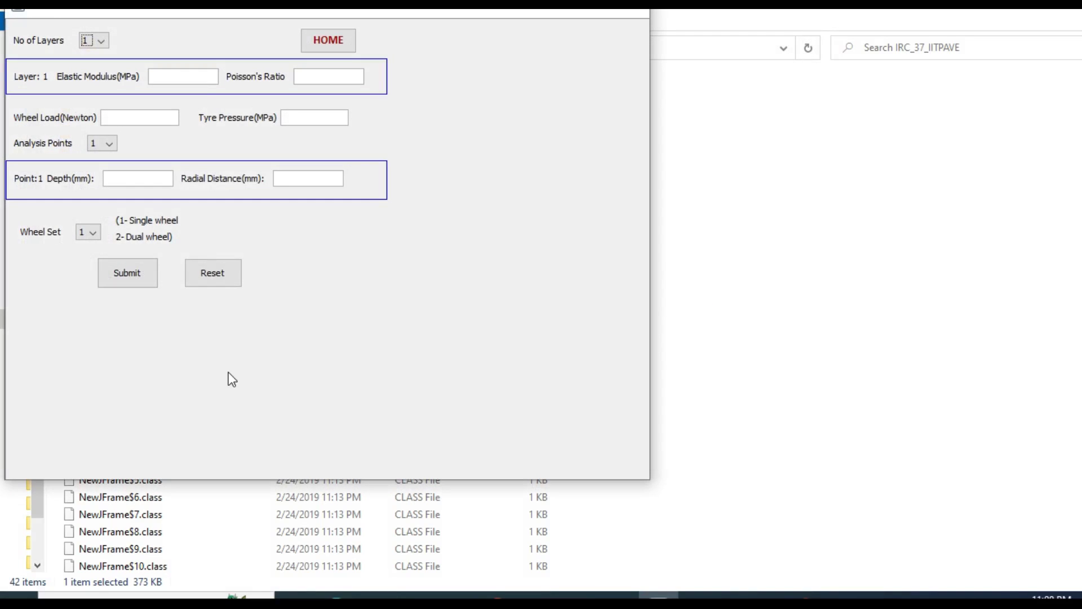
# Set the pavement to 5 layers and give Layer 1 modulus 3000, Poisson's ratio 0.35, thickness 50.
pyautogui.click(101, 41)
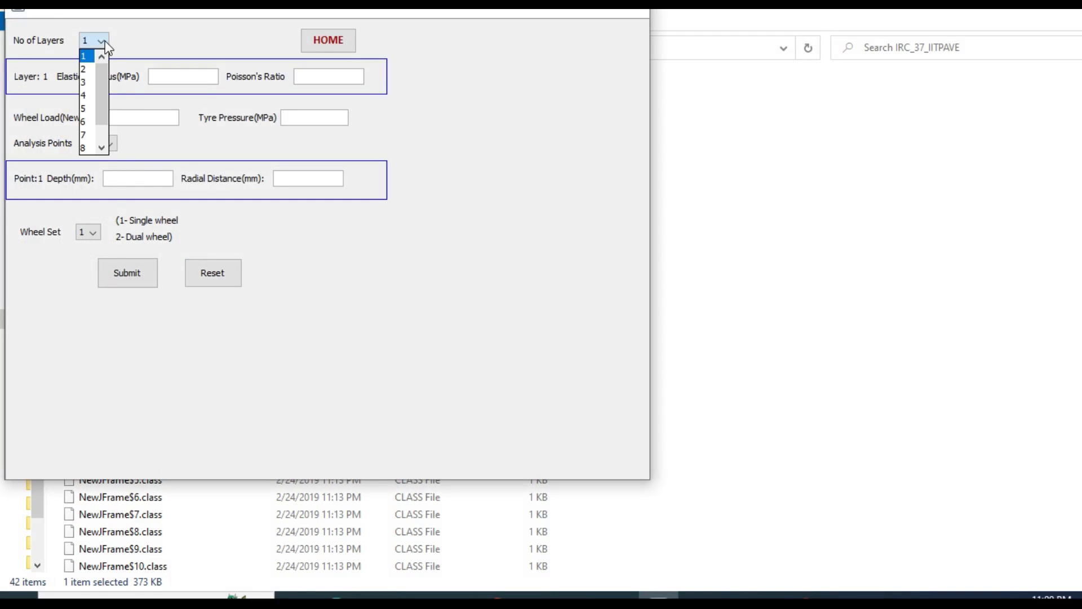
pyautogui.click(88, 109)
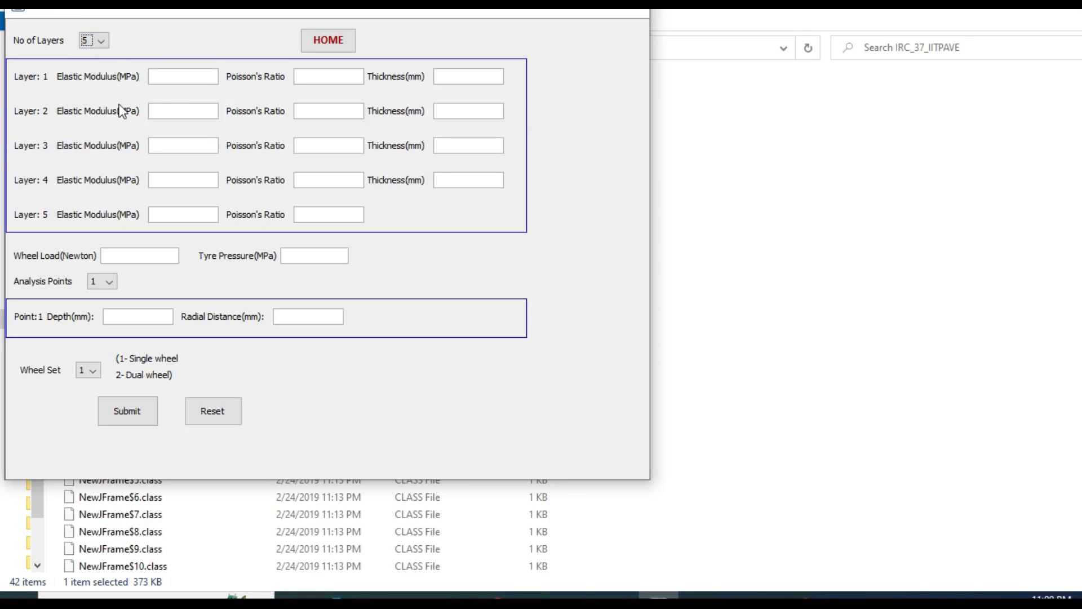
pyautogui.click(184, 79)
pyautogui.write('3000')
pyautogui.press('Tab')
pyautogui.write('0.35')
pyautogui.press('Tab')
pyautogui.write('50')
# Give Layer 2 modulus 5000 and thickness 150, and Layer 3 modulus 3000.
pyautogui.press('Tab')
pyautogui.write('5000')
pyautogui.press('Tab')
pyautogui.write('0.35')
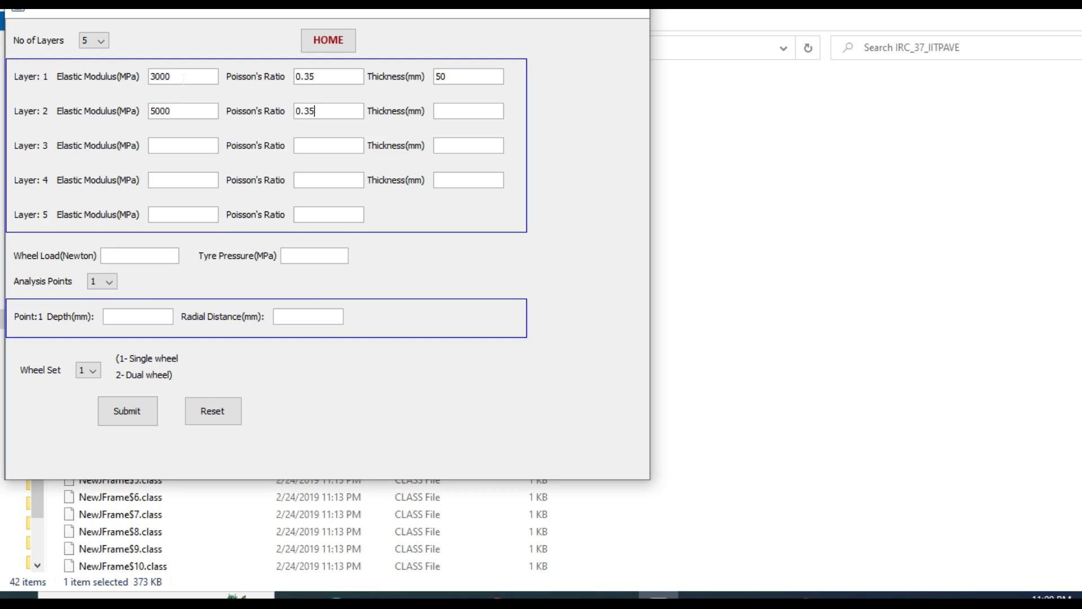
pyautogui.press('Tab')
pyautogui.write('150')
pyautogui.press('Tab')
pyautogui.write('3000')
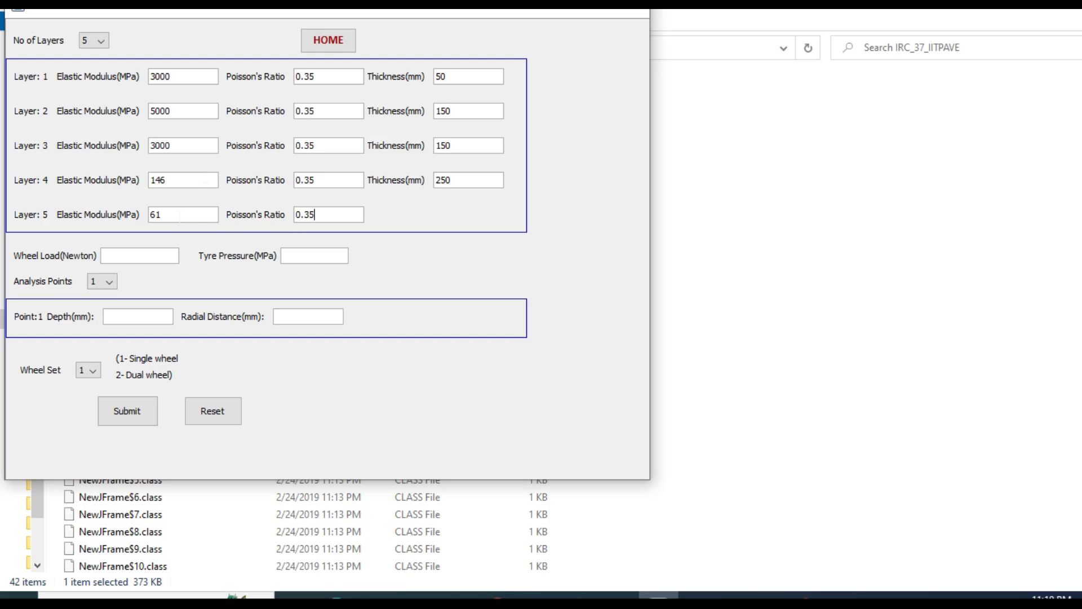
# Enter wheel load 20000 N and tyre pressure 0.56 MPa, with four analysis points.
pyautogui.click(163, 254)
pyautogui.write('20000')
pyautogui.click(313, 254)
pyautogui.write('0.56')
pyautogui.click(108, 286)
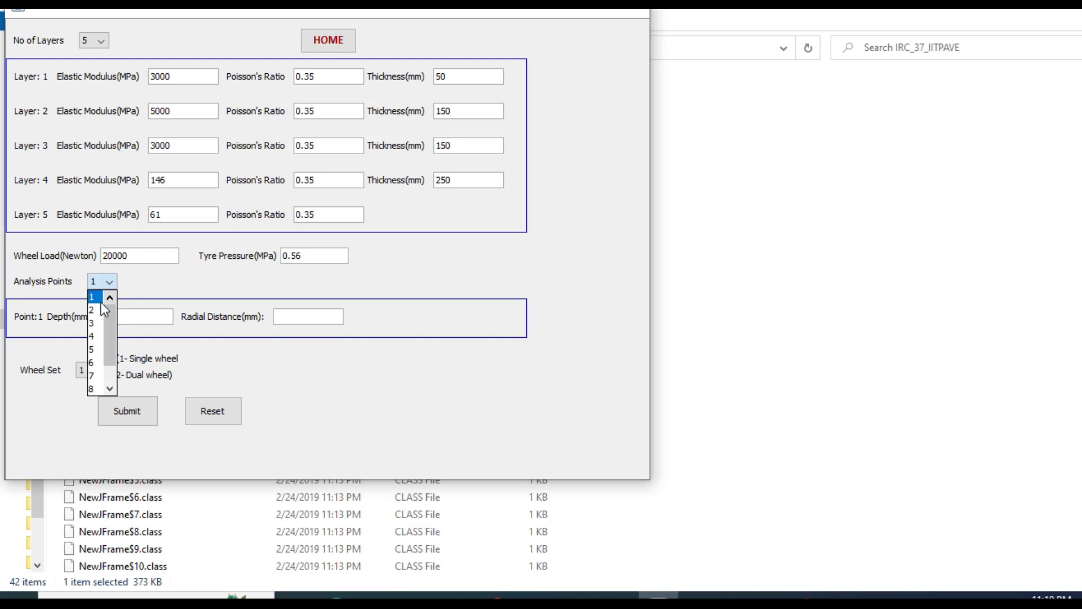
pyautogui.click(93, 335)
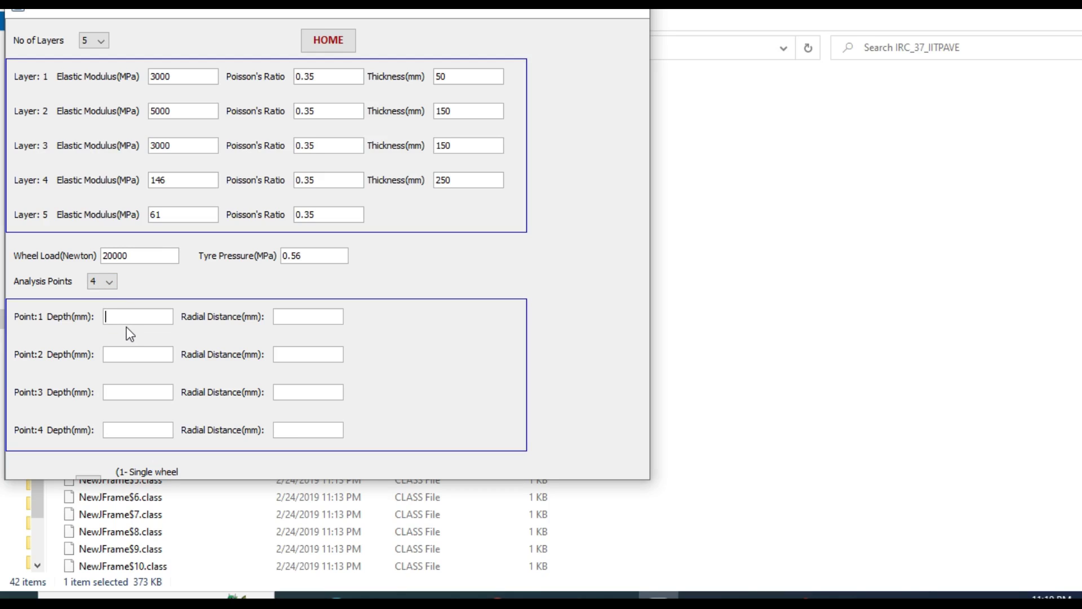
# Fill the analysis points at depths 350/350/600/600 mm and radial distances 0/155/0/155 mm.
pyautogui.write('350')
pyautogui.press('Tab')
pyautogui.write('0')
pyautogui.press('Tab')
pyautogui.write('3')
pyautogui.press('Tab')
pyautogui.write('155600')
pyautogui.press('Tab')
pyautogui.write('0600')
pyautogui.press('Tab')
pyautogui.write('155')
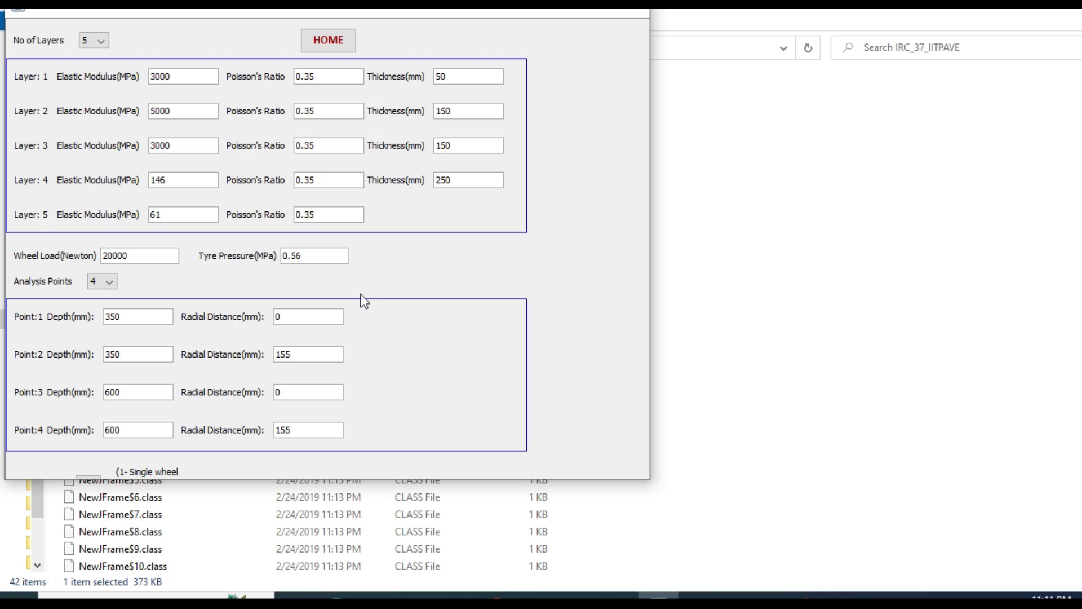
# Submit the single-wheel pavement inputs and run the analysis through to the results screen.
pyautogui.scroll(-5, 148, 261)
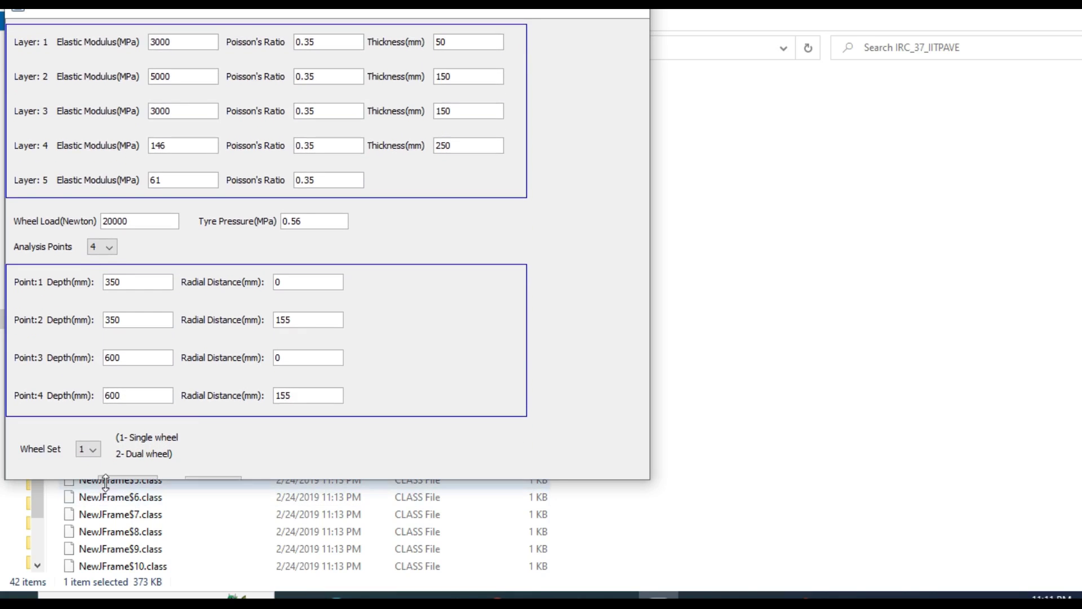
pyautogui.scroll(-5, 244, 403)
pyautogui.scroll(-1, 266, 397)
pyautogui.click(143, 451)
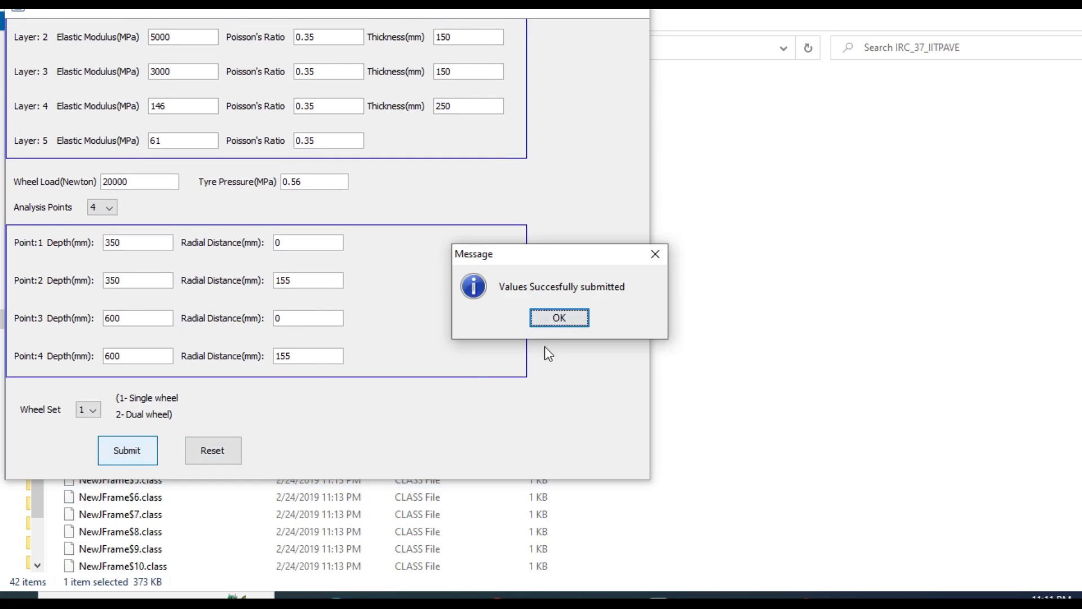
pyautogui.click(564, 317)
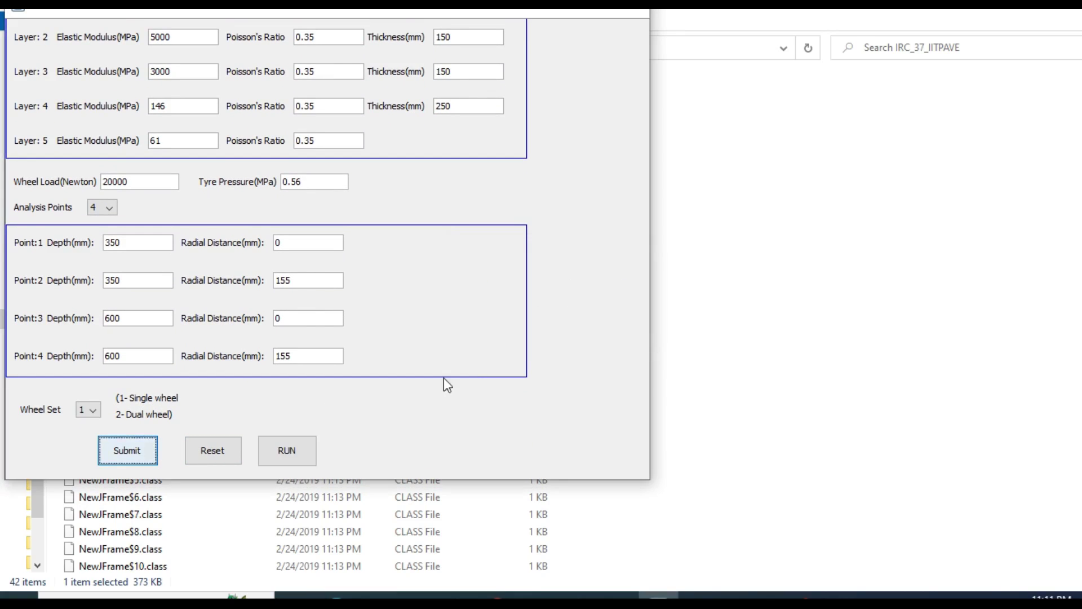
pyautogui.click(295, 446)
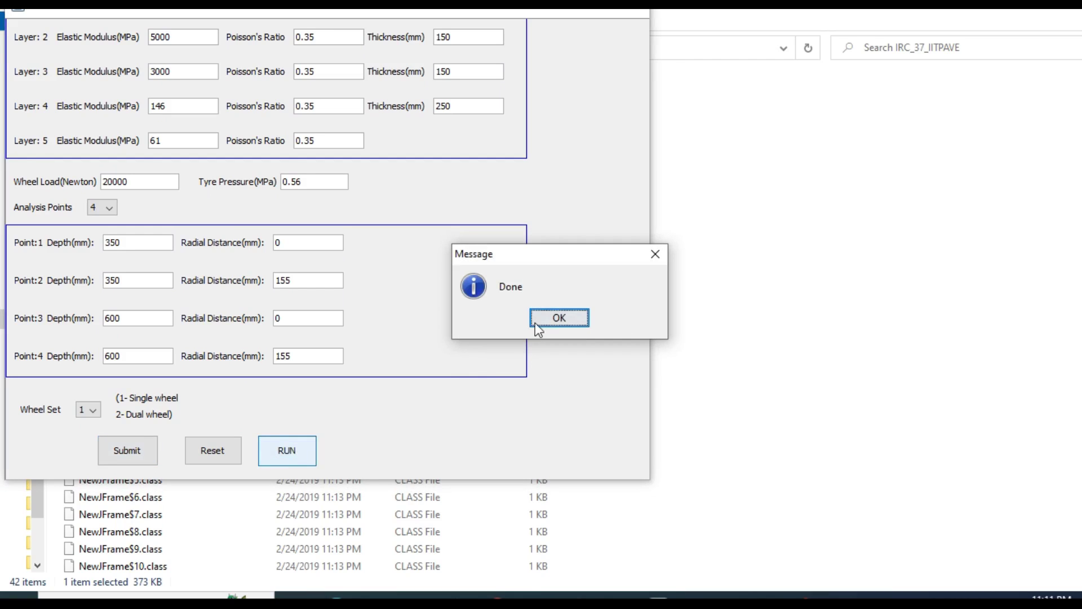
pyautogui.click(549, 319)
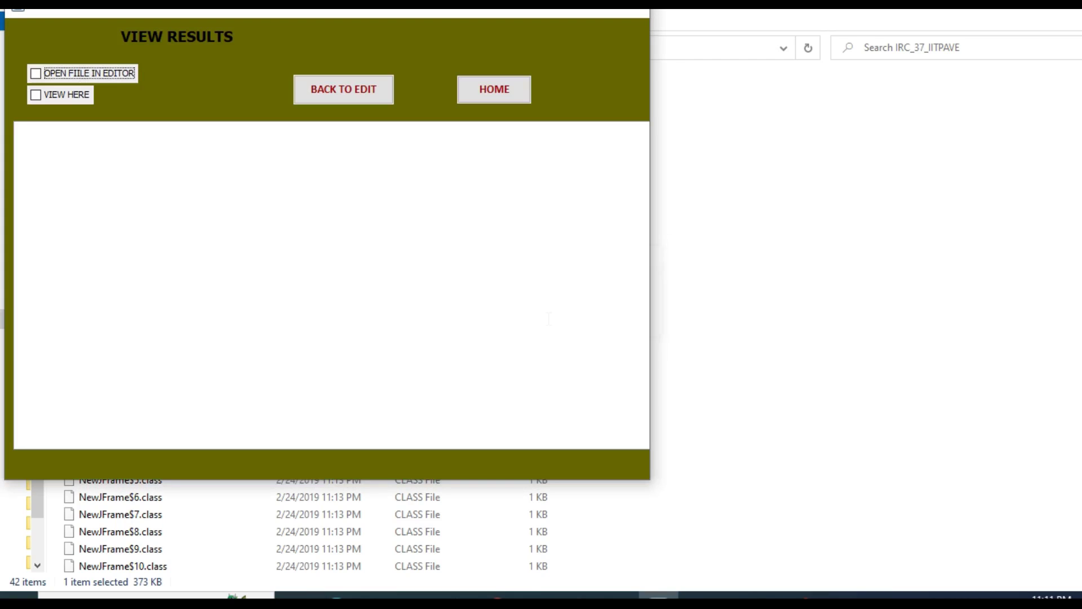
# Show the results table in the window and widen it to reveal the epR column.
pyautogui.click(36, 94)
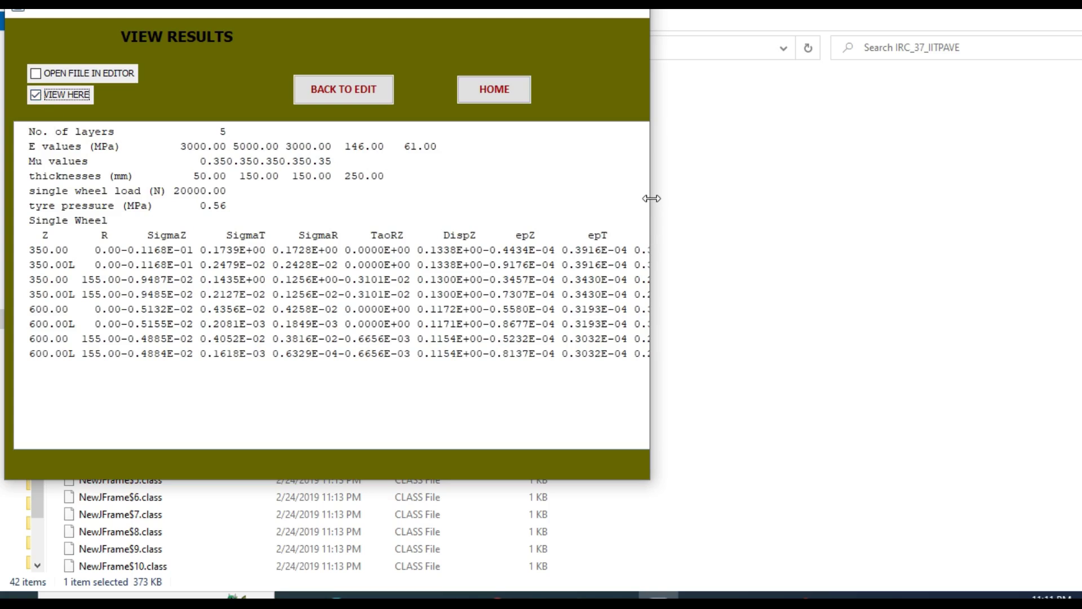
pyautogui.moveTo(650, 200); pyautogui.dragTo(858, 218)
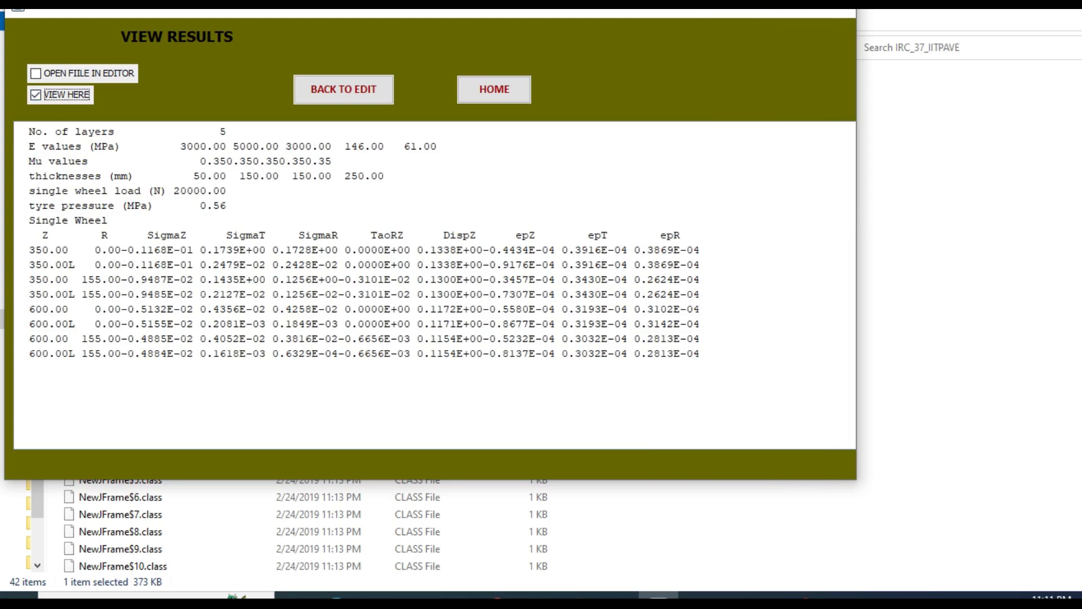